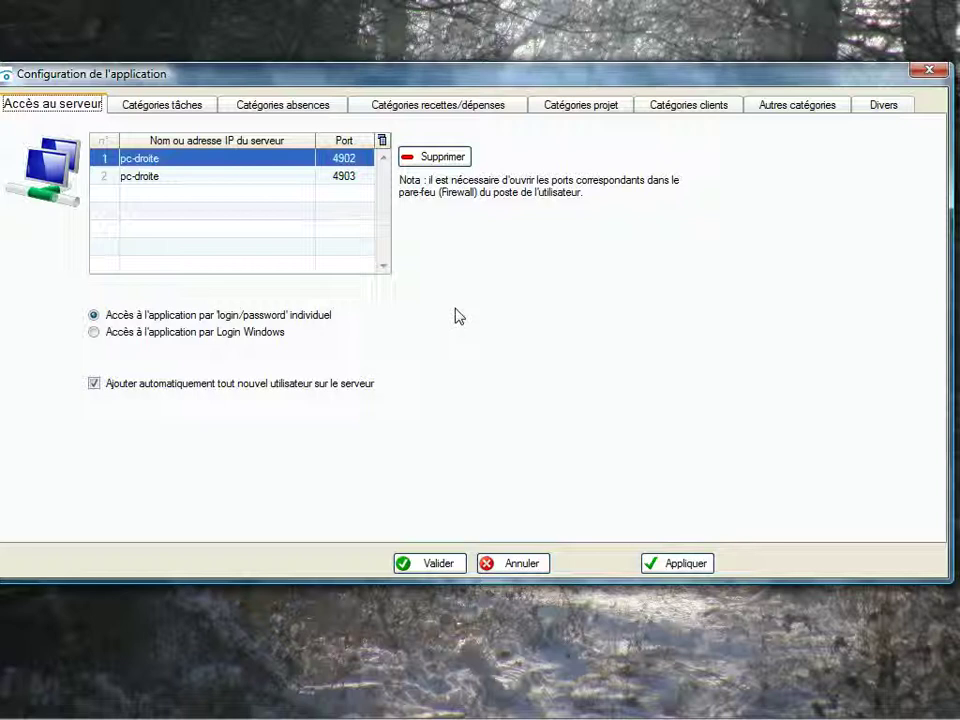
Try application access by Windows login, and restore access by individual login/password
{"action": "left_click", "coordinate": [97, 334]}
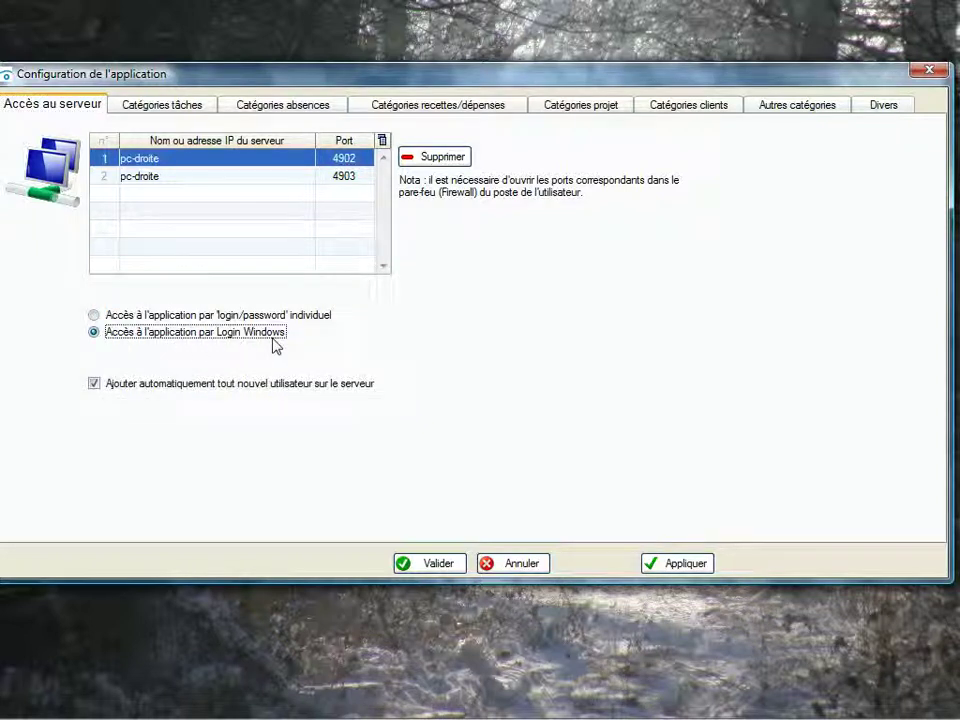
{"action": "left_click", "coordinate": [95, 316]}
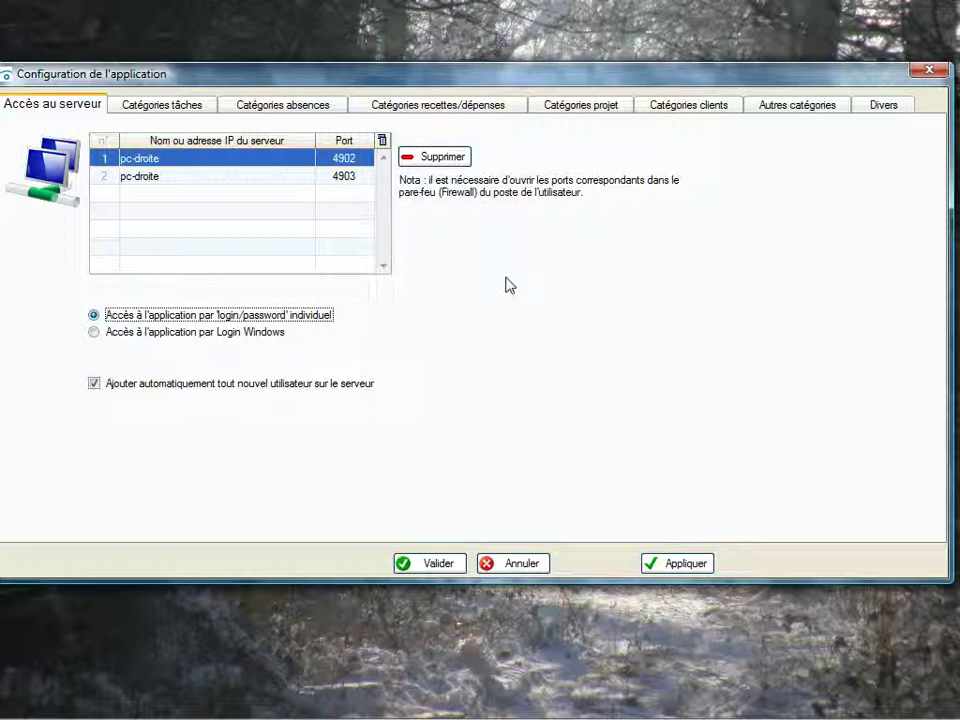
Add a task category named "nouvelle catégorie" with code 99 and apply the configuration
{"action": "left_click", "coordinate": [181, 110]}
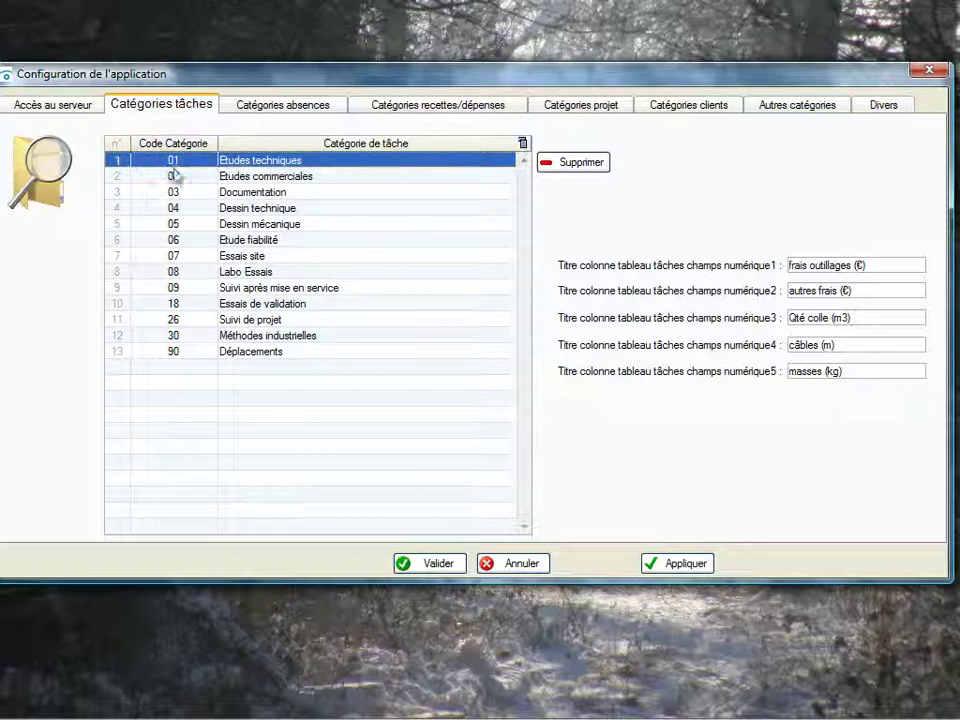
{"action": "mouse_move", "coordinate": [185, 170]}
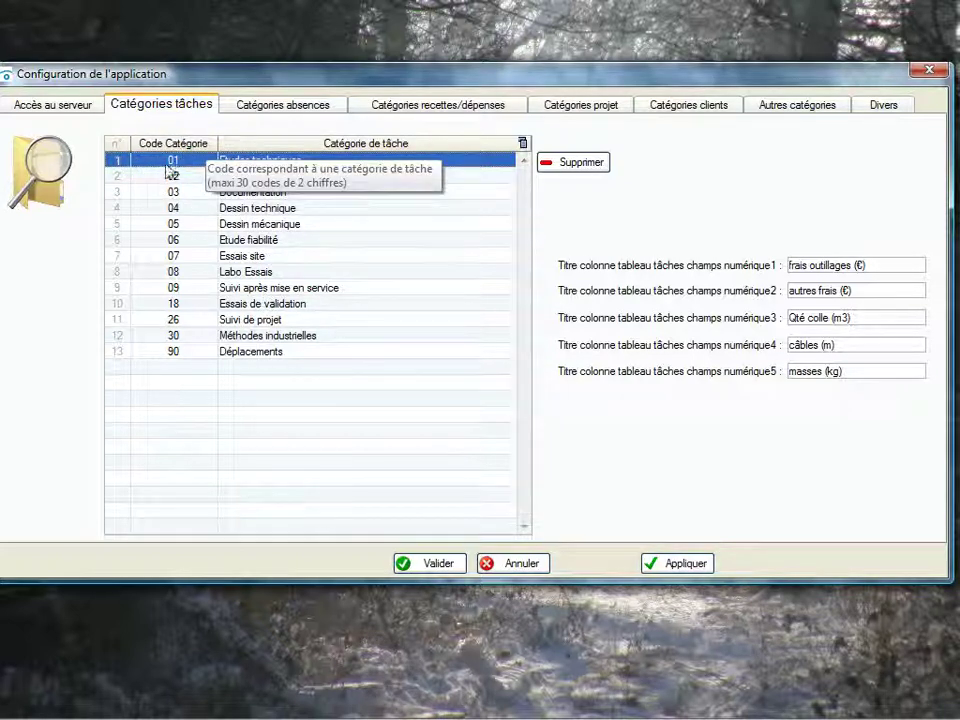
{"action": "mouse_move", "coordinate": [313, 398]}
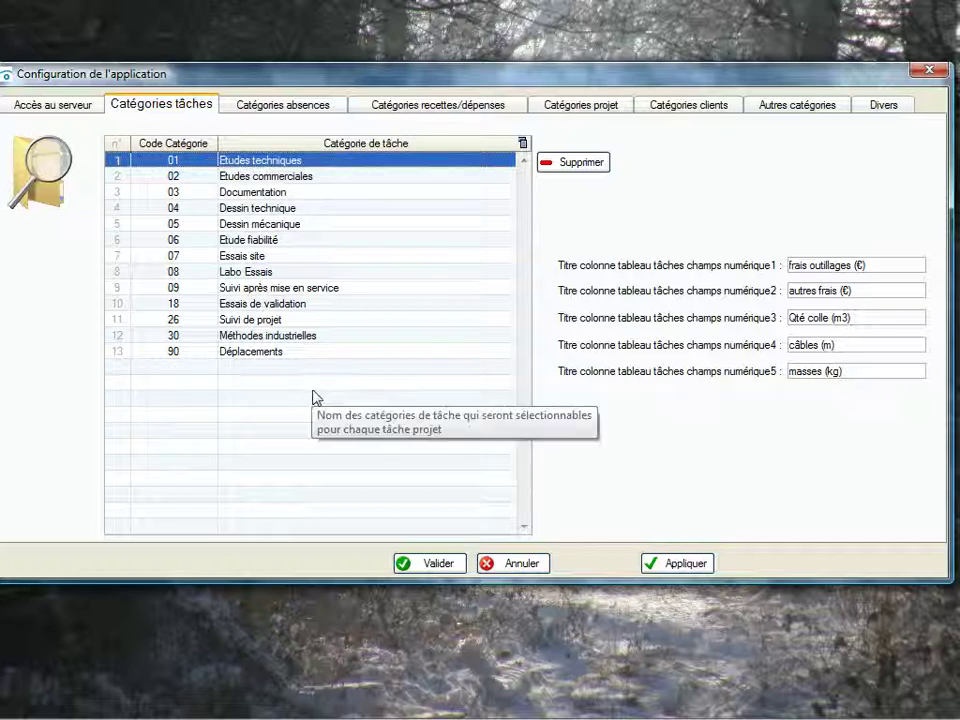
{"action": "left_click", "coordinate": [246, 379]}
{"action": "left_click", "coordinate": [240, 369]}
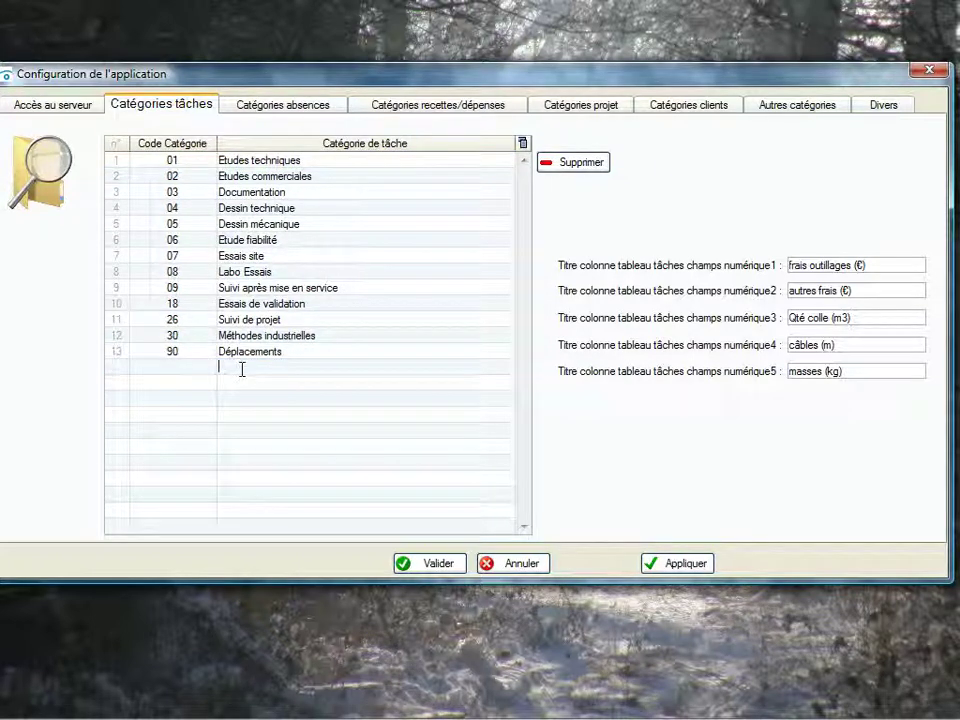
{"action": "type", "text": "n"}
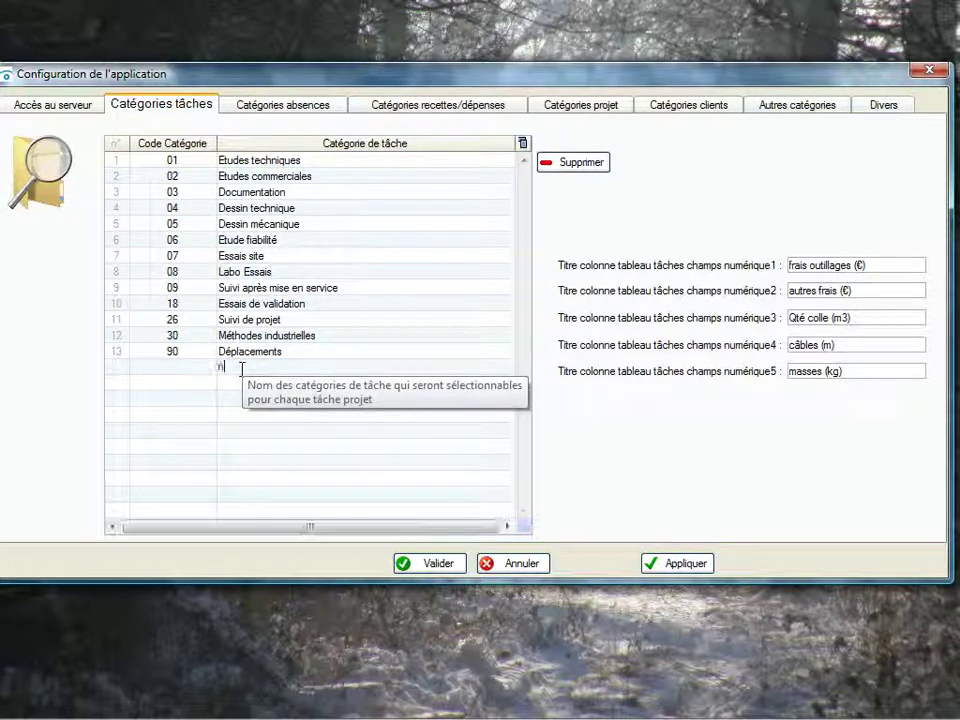
{"action": "type", "text": "ouvelle catégorie"}
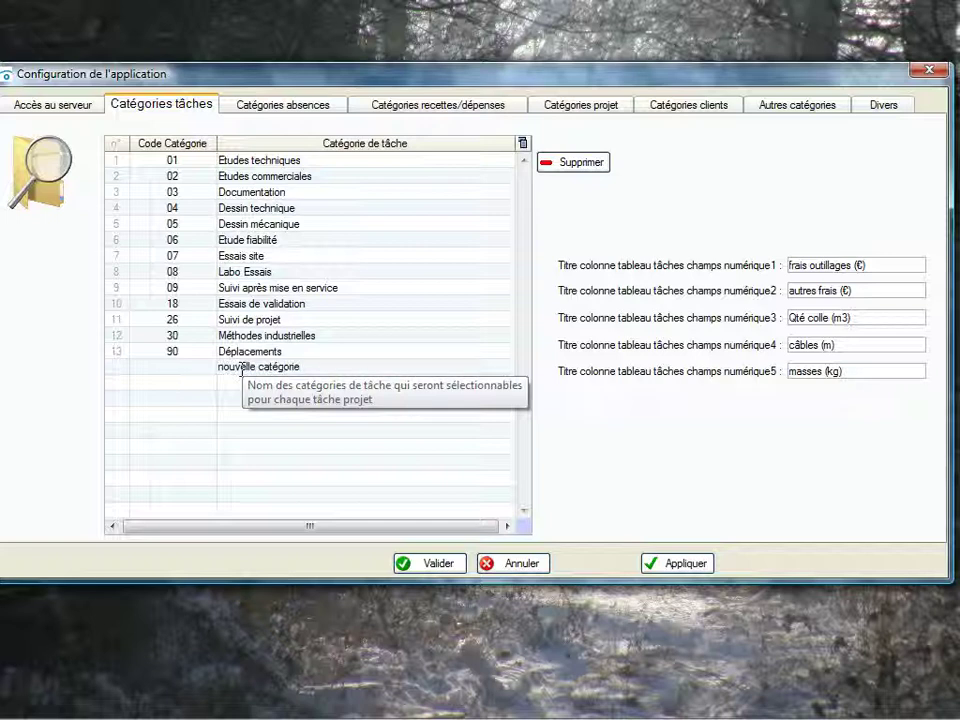
{"action": "left_click", "coordinate": [193, 366]}
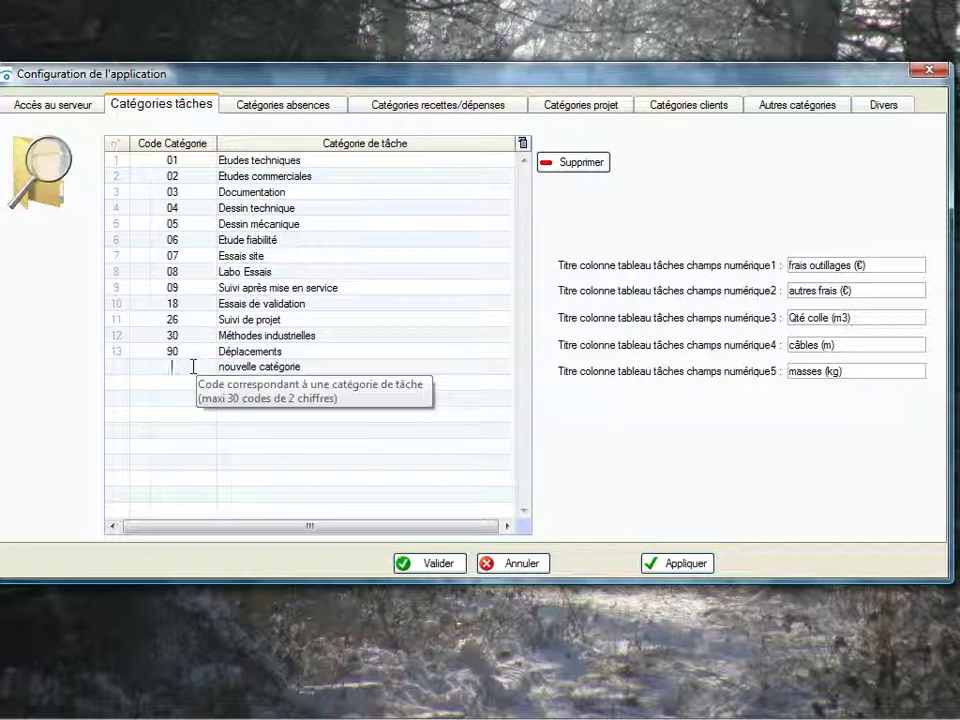
{"action": "type", "text": "99"}
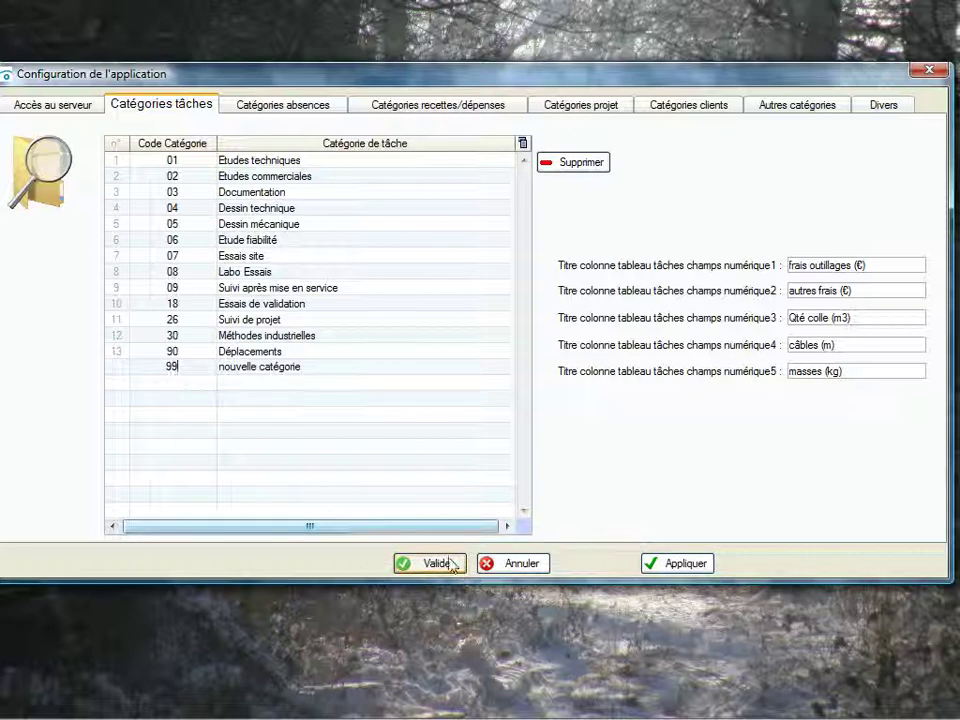
{"action": "left_click", "coordinate": [650, 563]}
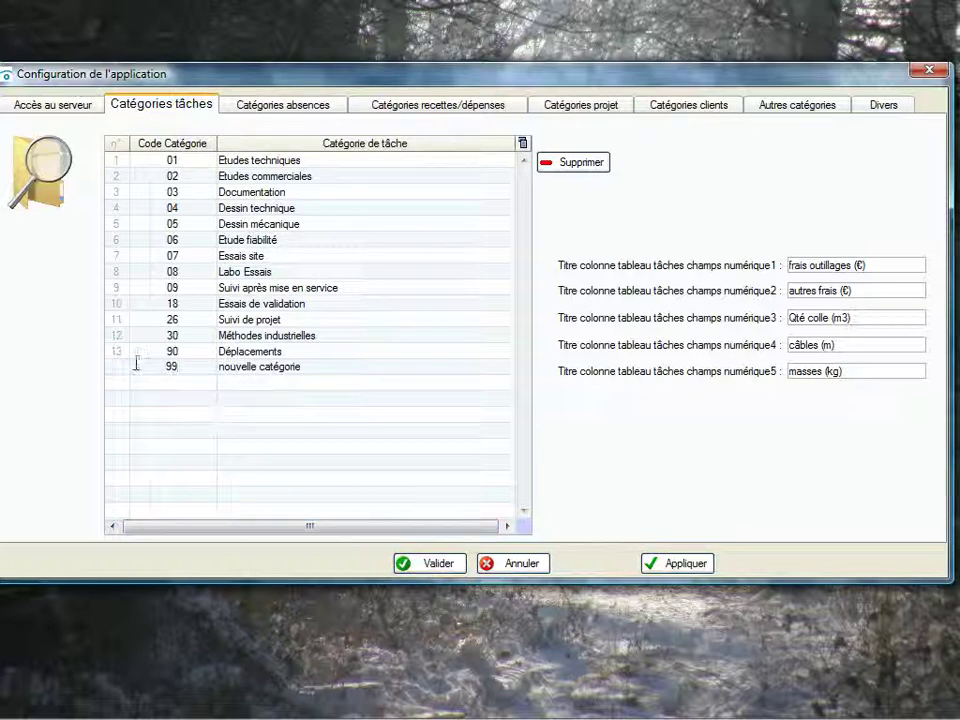
Review the absence, revenue/expense, task, project, client and other category settings, including the numeric column titles and project category titles
{"action": "left_click", "coordinate": [264, 111]}
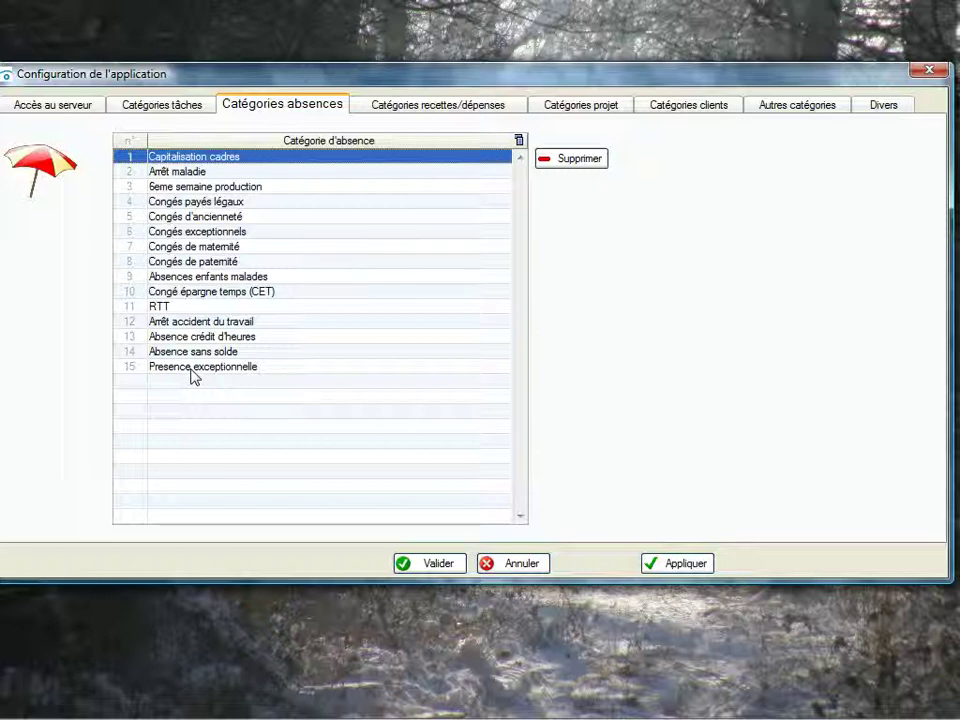
{"action": "left_click", "coordinate": [446, 108]}
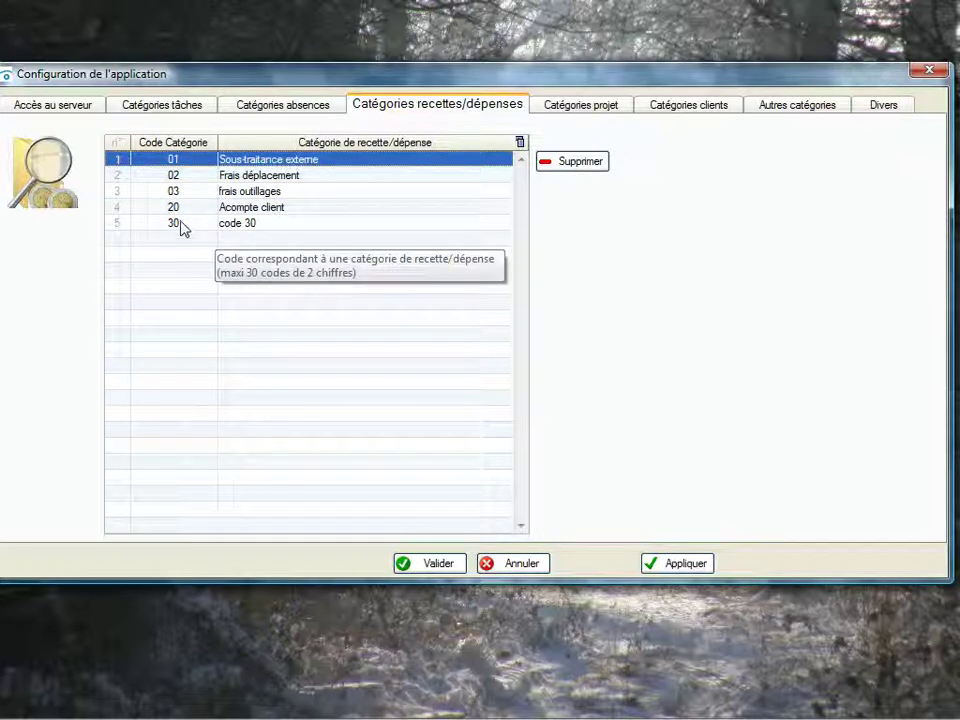
{"action": "left_click", "coordinate": [156, 108]}
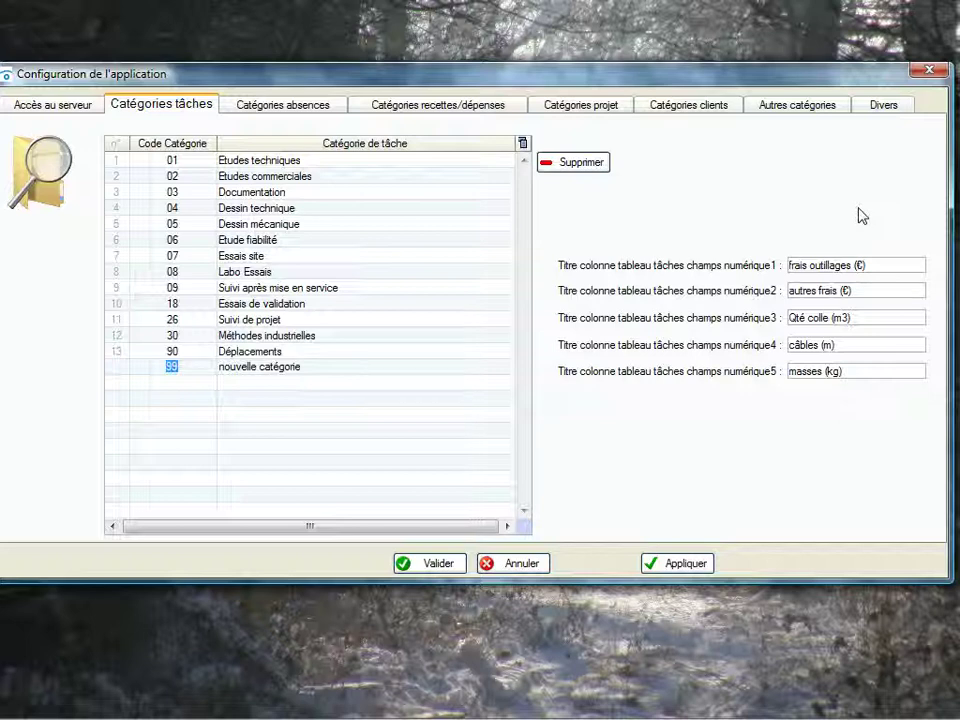
{"action": "left_click", "coordinate": [550, 107]}
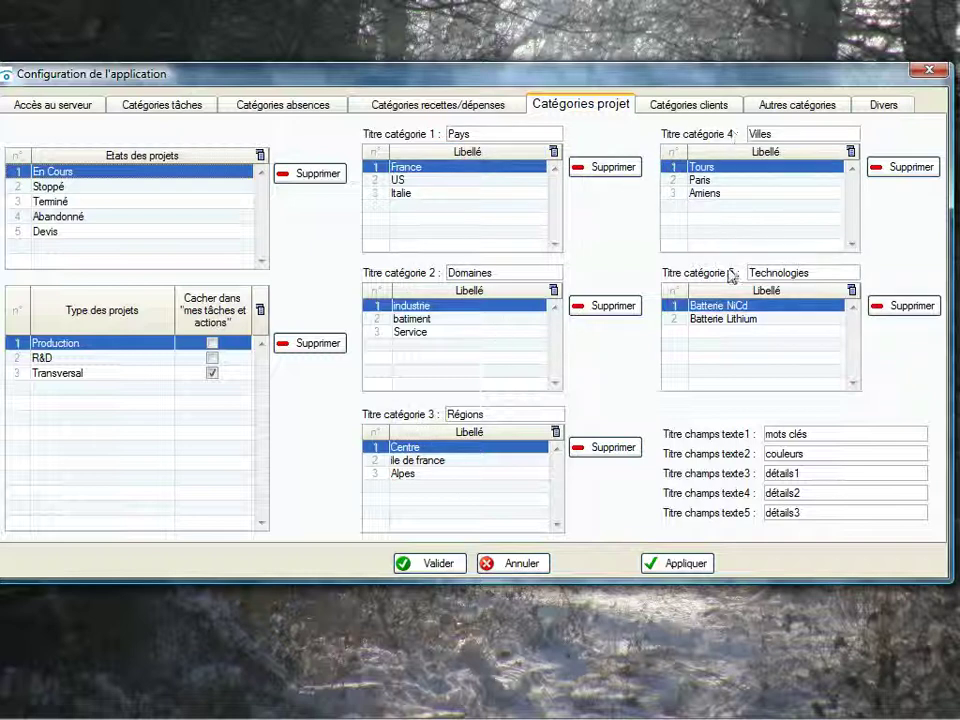
{"action": "double_click", "coordinate": [476, 134]}
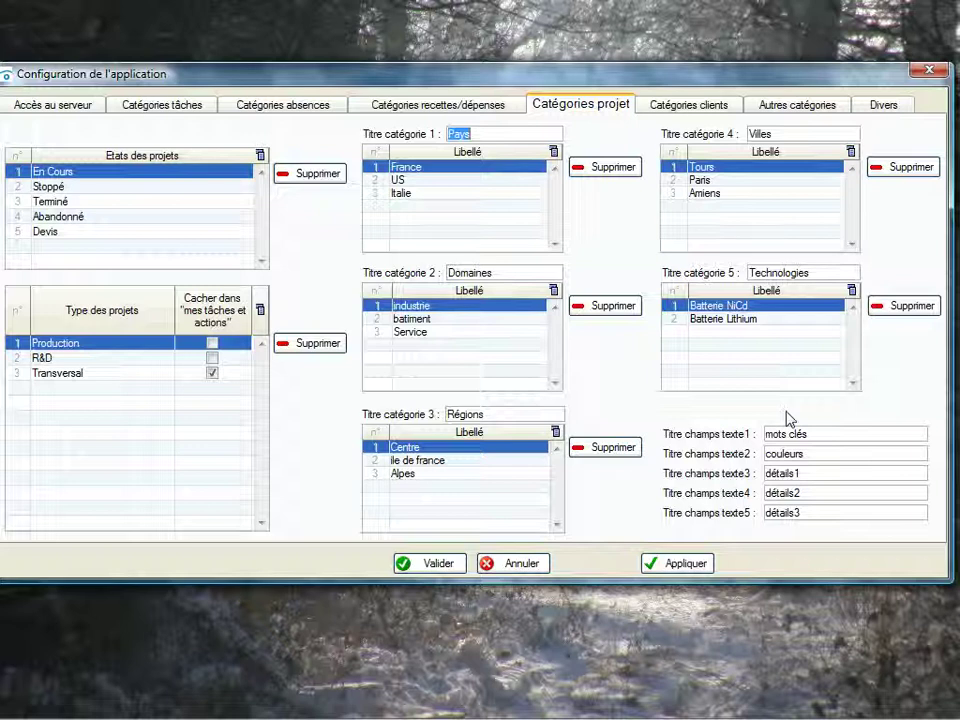
{"action": "left_click", "coordinate": [656, 104]}
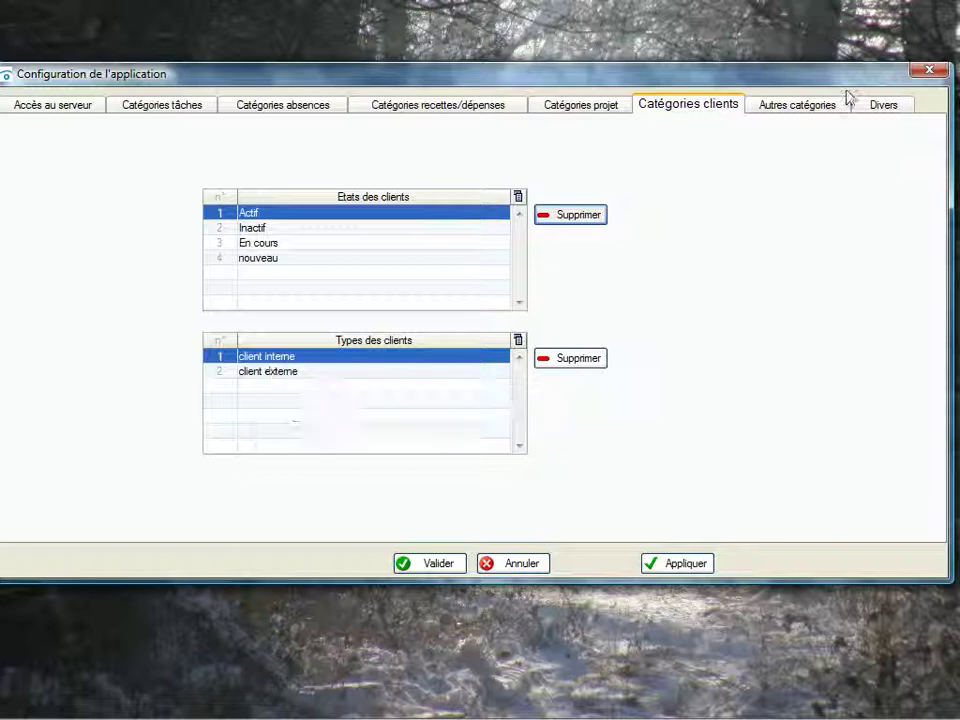
{"action": "left_click", "coordinate": [818, 108]}
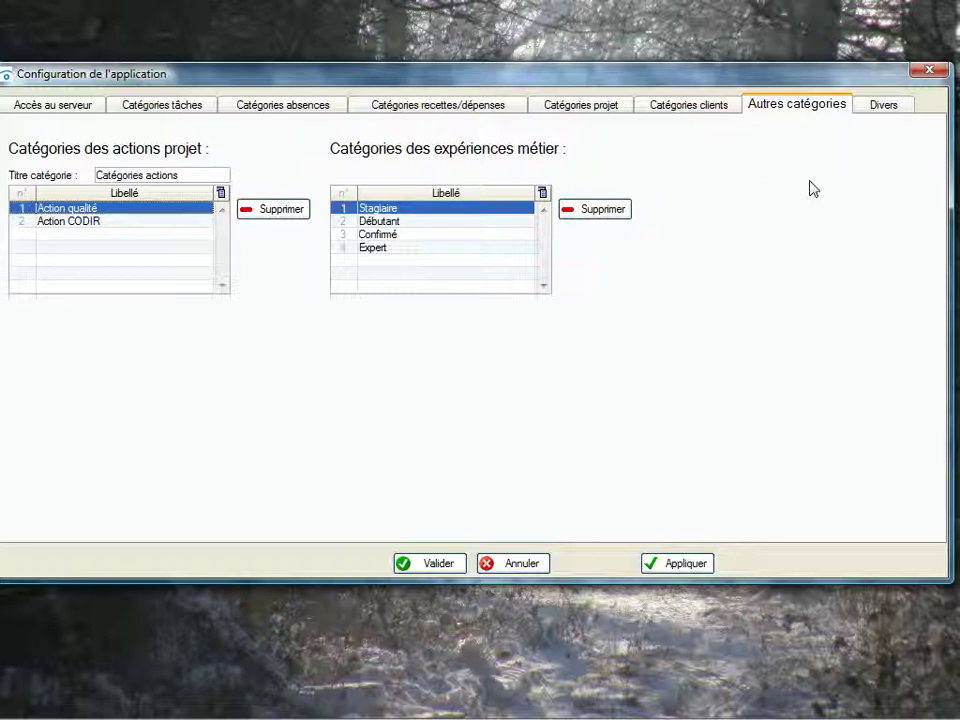
Examine the miscellaneous settings and the formats offered for date-times and dates, keeping the current choices
{"action": "left_click", "coordinate": [881, 108]}
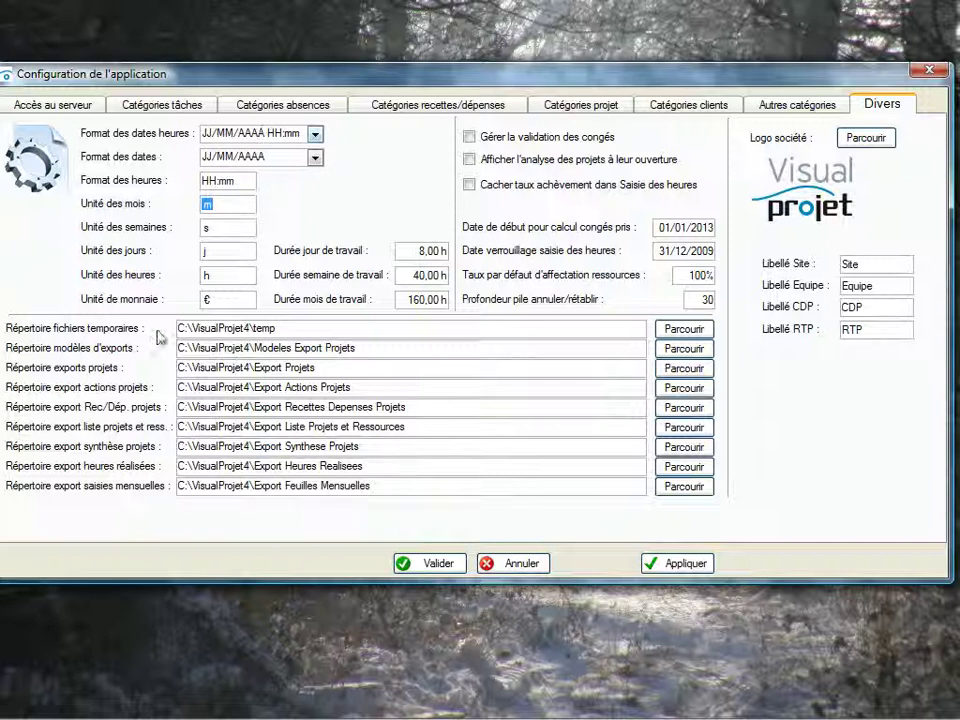
{"action": "left_click", "coordinate": [314, 134]}
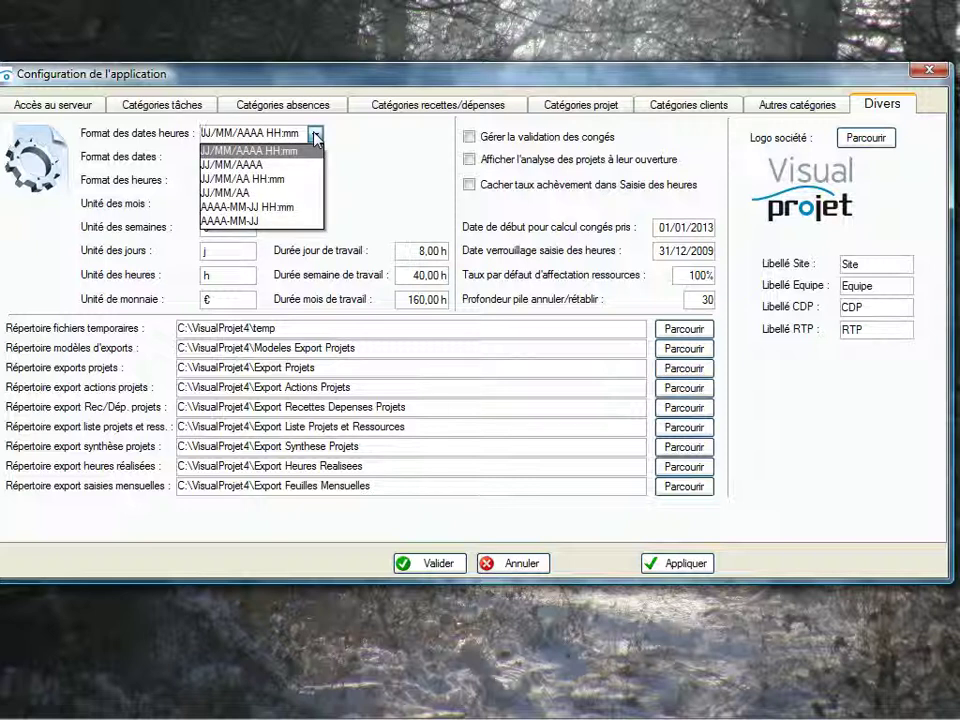
{"action": "left_click", "coordinate": [314, 134]}
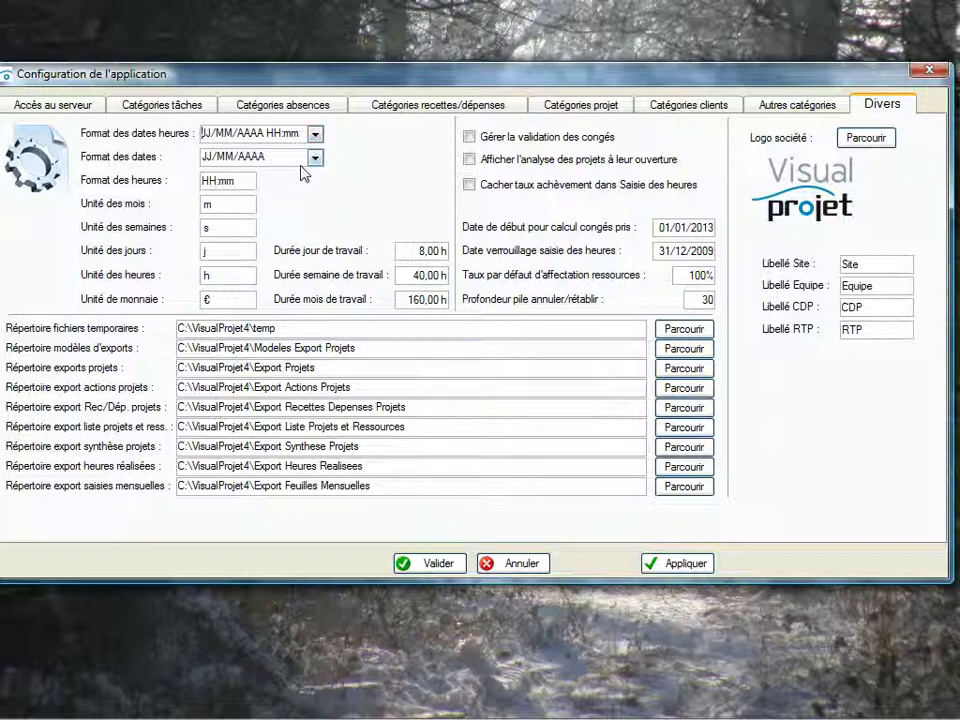
{"action": "left_click", "coordinate": [315, 159]}
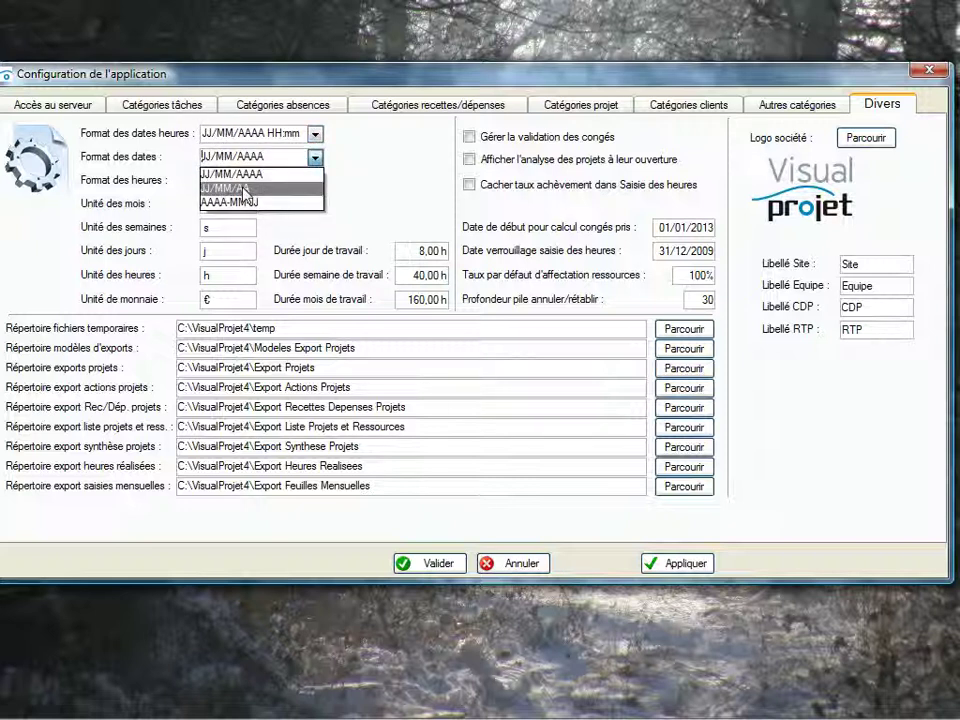
{"action": "left_click", "coordinate": [403, 163]}
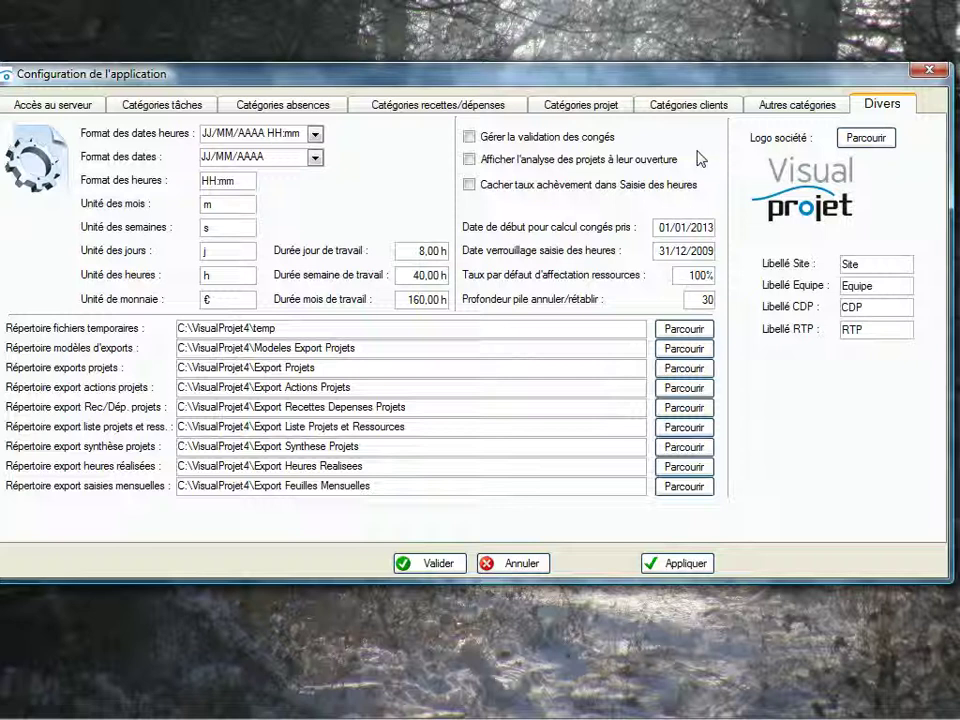
Enter 31/12/2009 as the lock date for time entry and validate the application configuration
{"action": "key", "text": "Tab"}
{"action": "left_click", "coordinate": [712, 250]}
{"action": "key", "text": "BackSpace"}
{"action": "type", "text": "9"}
{"action": "left_click", "coordinate": [447, 572]}
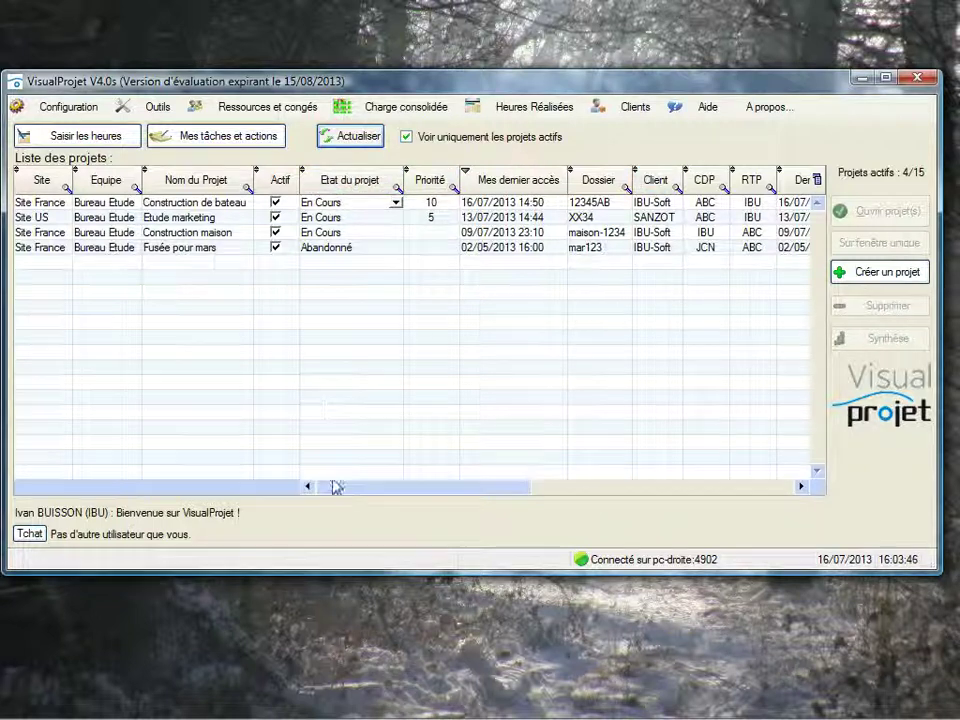
Examine the project list's type and category columns and the states available for the Construction de bateau project
{"action": "left_click_drag", "start_coordinate": [336, 489], "coordinate": [528, 485]}
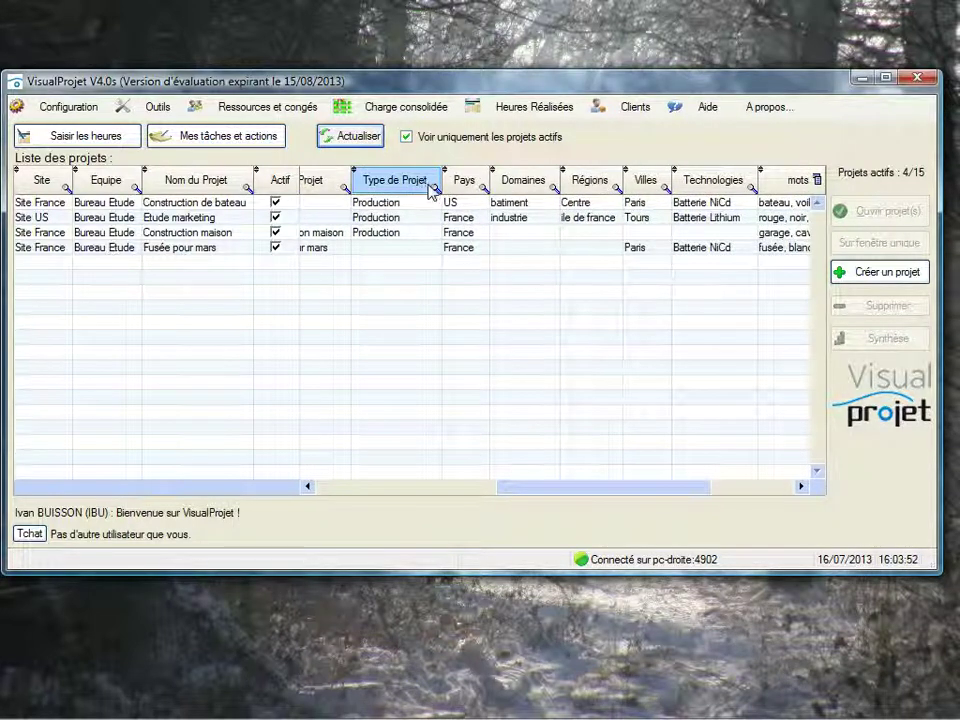
{"action": "left_click_drag", "start_coordinate": [527, 489], "coordinate": [292, 489]}
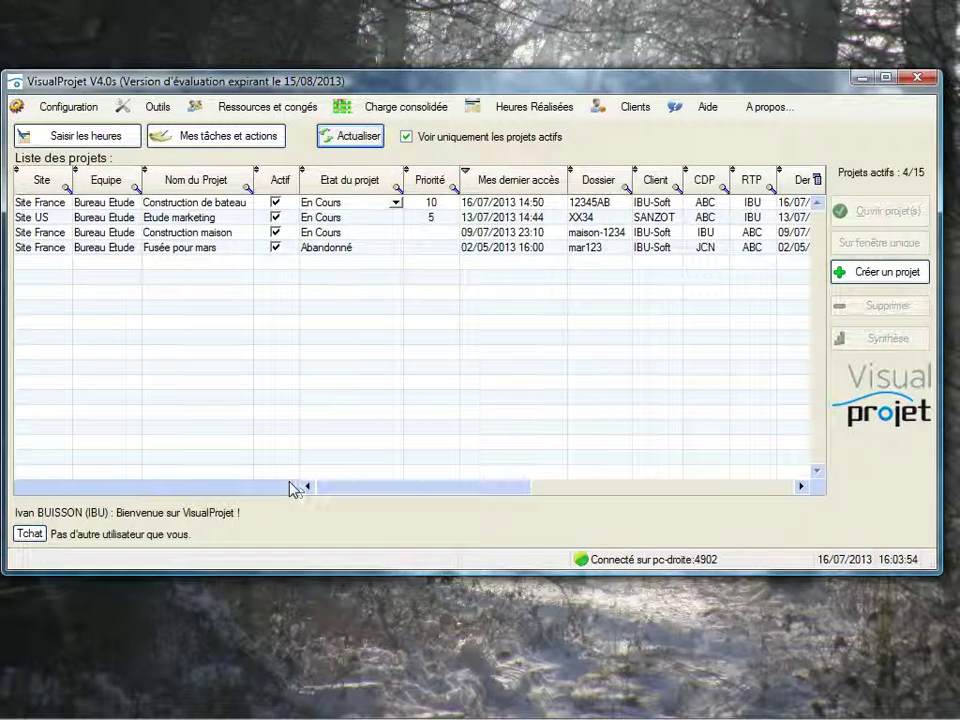
{"action": "left_click", "coordinate": [396, 203]}
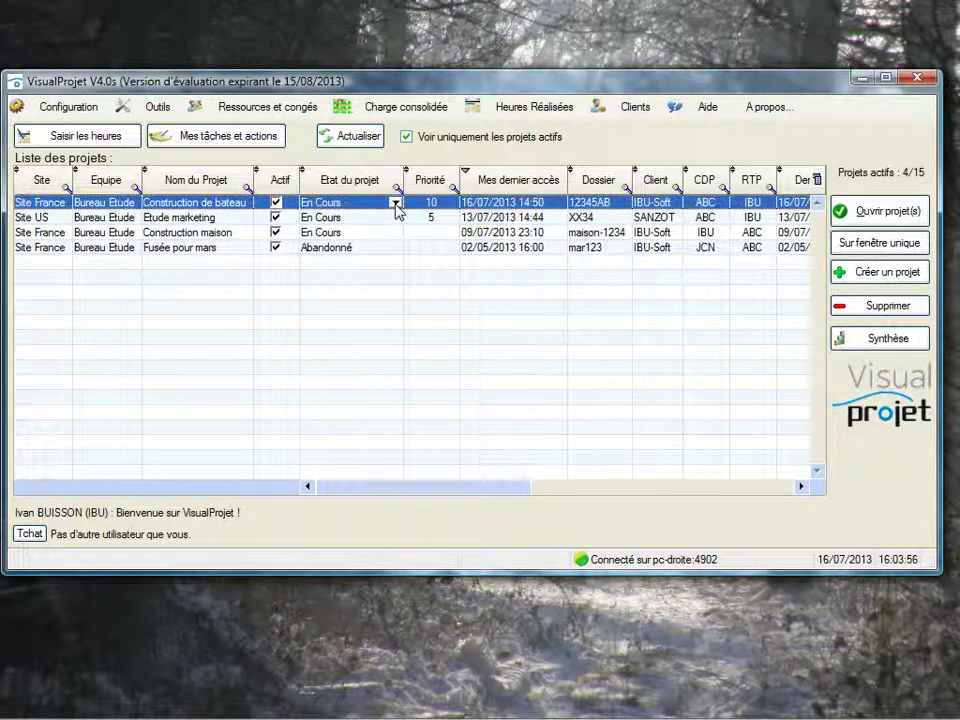
{"action": "left_click", "coordinate": [396, 203]}
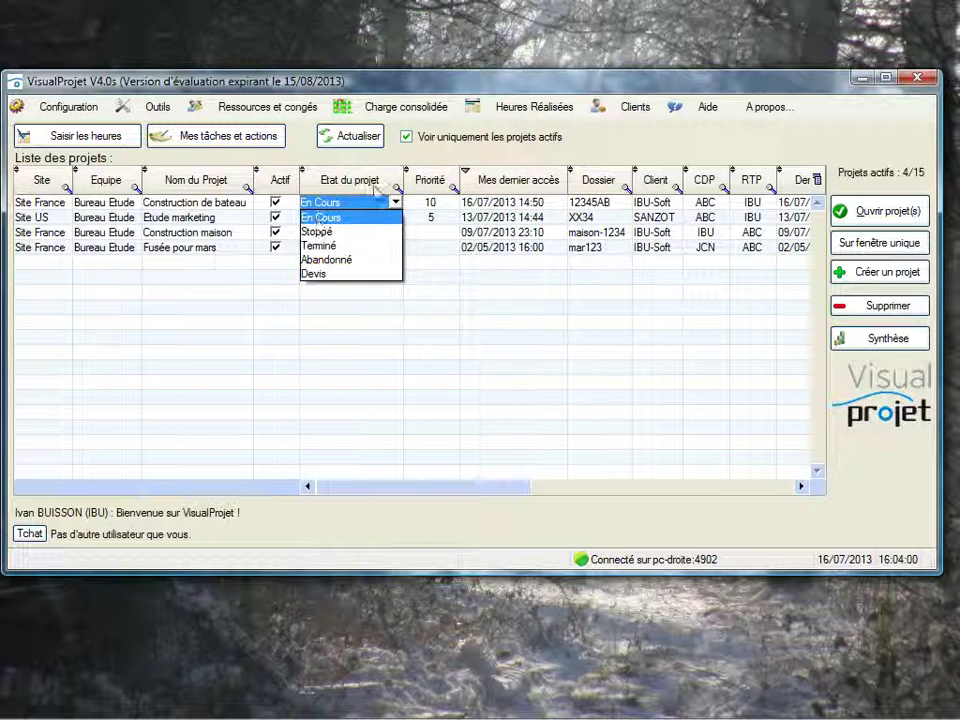
{"action": "left_click", "coordinate": [441, 190]}
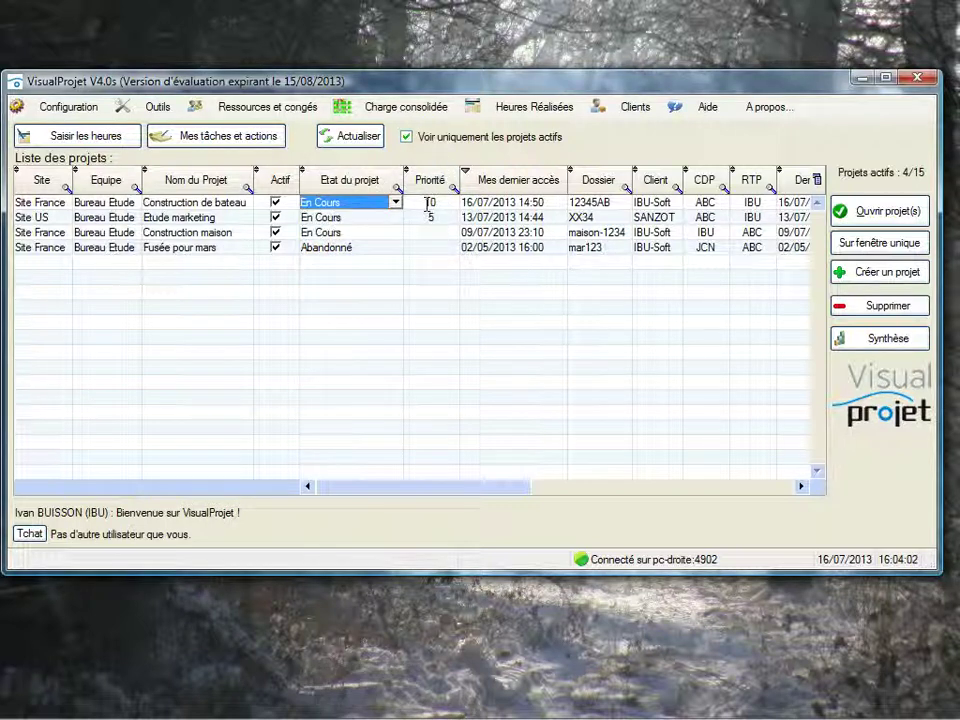
Sort the project list by project state and view that column's filter options without applying a filter
{"action": "left_click", "coordinate": [325, 189]}
{"action": "left_click", "coordinate": [325, 189]}
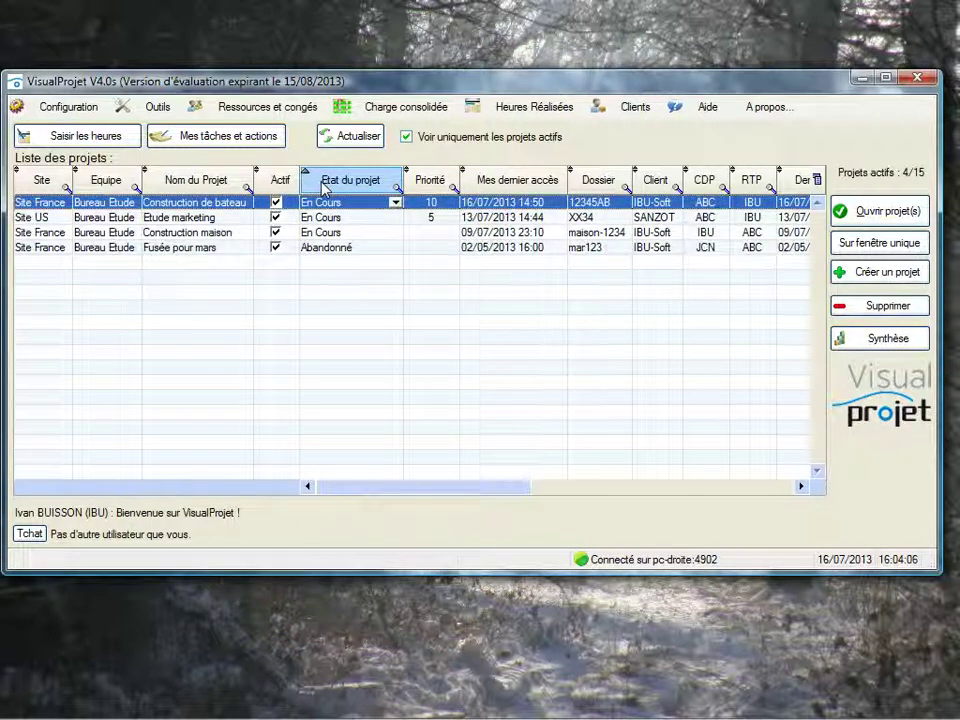
{"action": "left_click", "coordinate": [397, 191]}
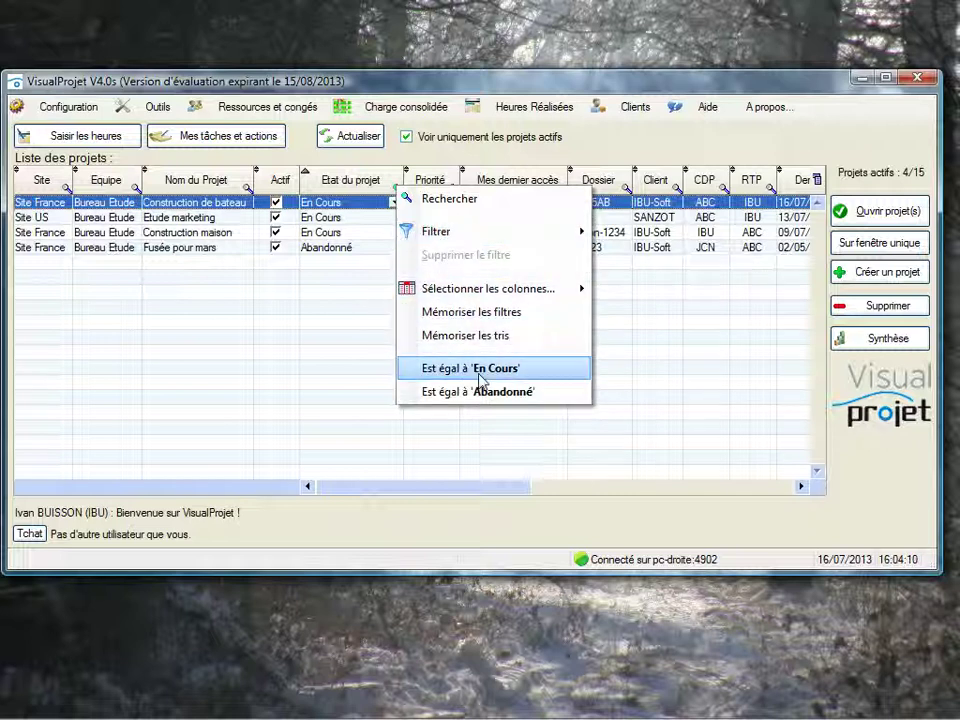
{"action": "left_click", "coordinate": [679, 147]}
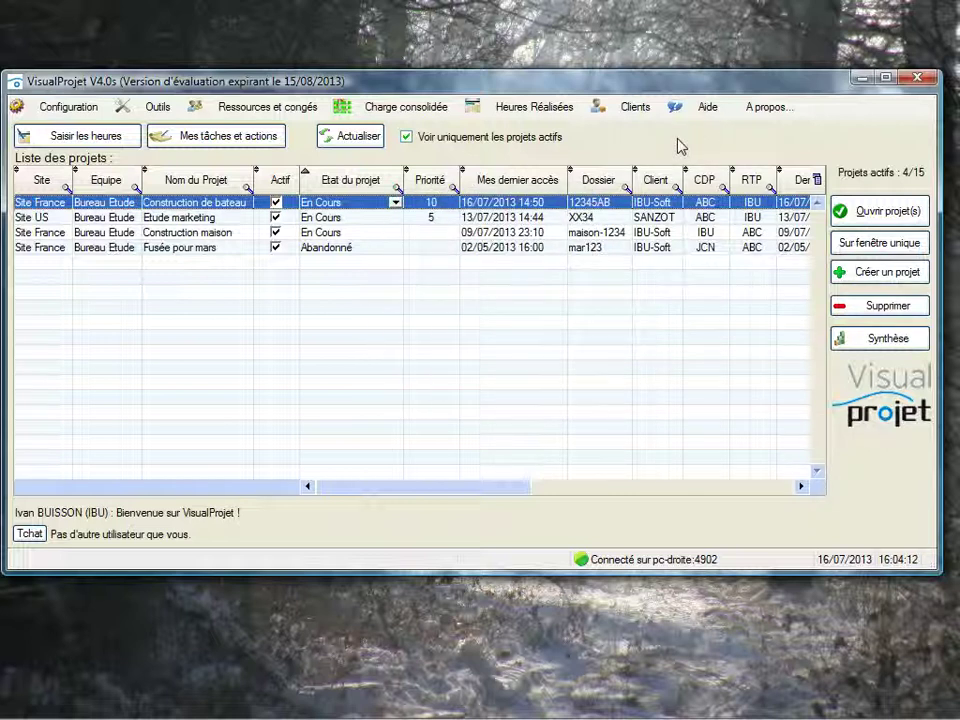
Review the project list's custom columns, from countries and domains through keywords, colours and détails3
{"action": "left_click_drag", "start_coordinate": [424, 497], "coordinate": [580, 499]}
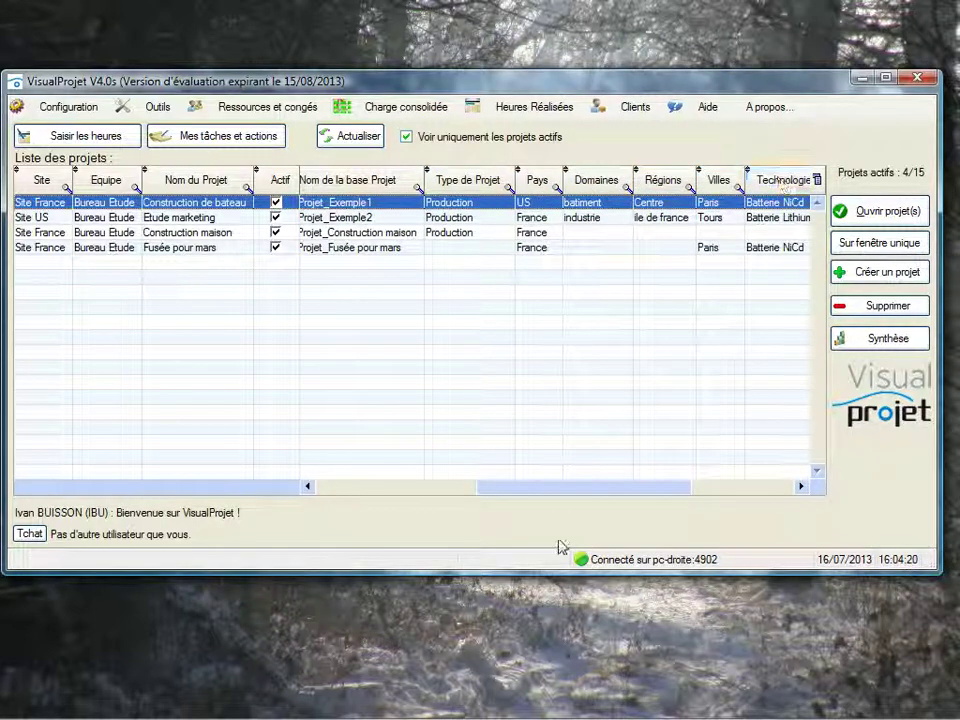
{"action": "left_click_drag", "start_coordinate": [529, 495], "coordinate": [637, 503]}
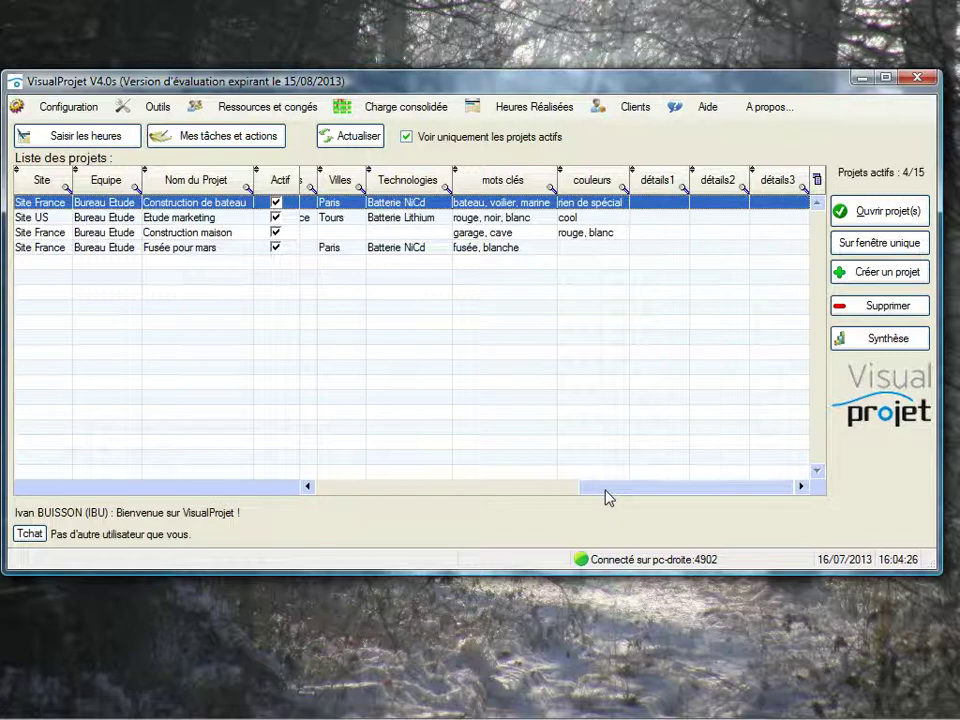
{"action": "left_click_drag", "start_coordinate": [606, 490], "coordinate": [285, 491]}
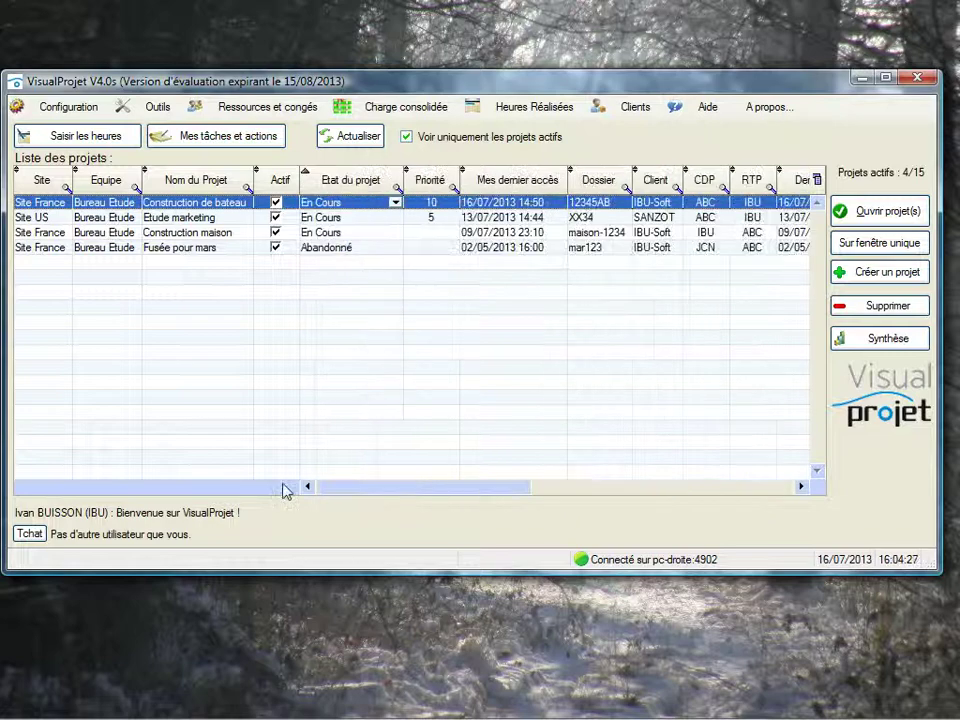
Review the Pays and Domaines choices in the Construction de bateau project's parameters and validate the parameters with the current selections
{"action": "double_click", "coordinate": [172, 207]}
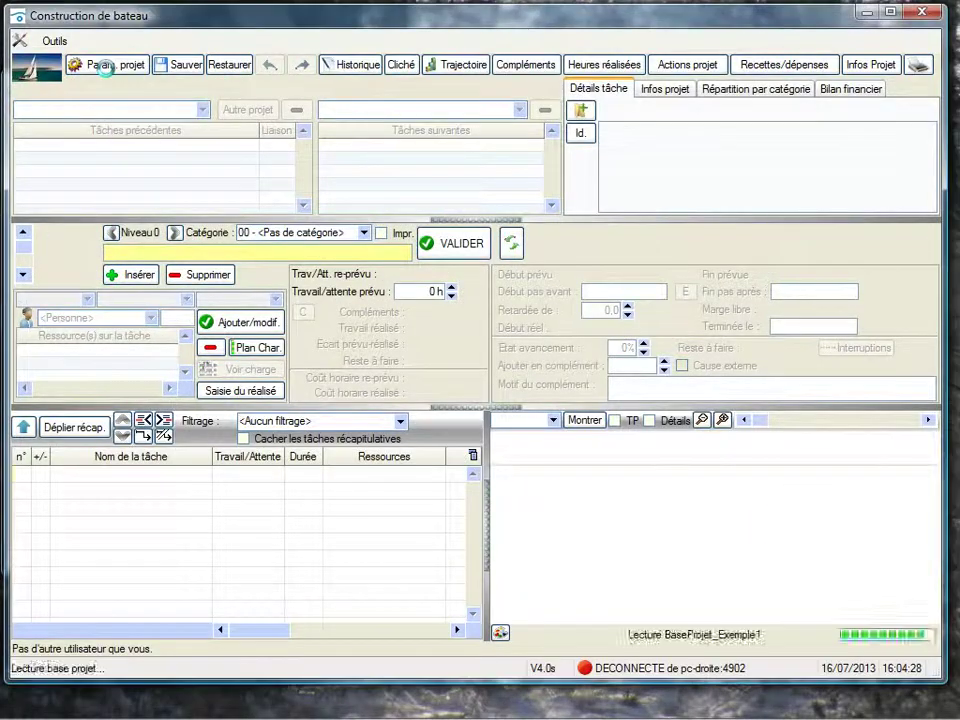
{"action": "left_click", "coordinate": [105, 65]}
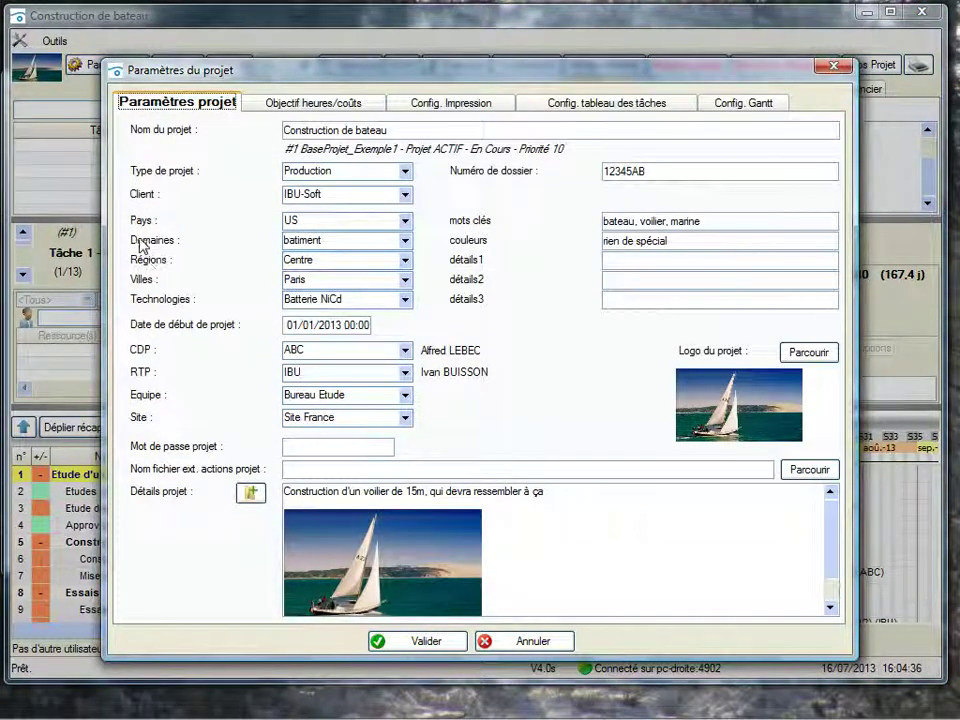
{"action": "left_click", "coordinate": [404, 221]}
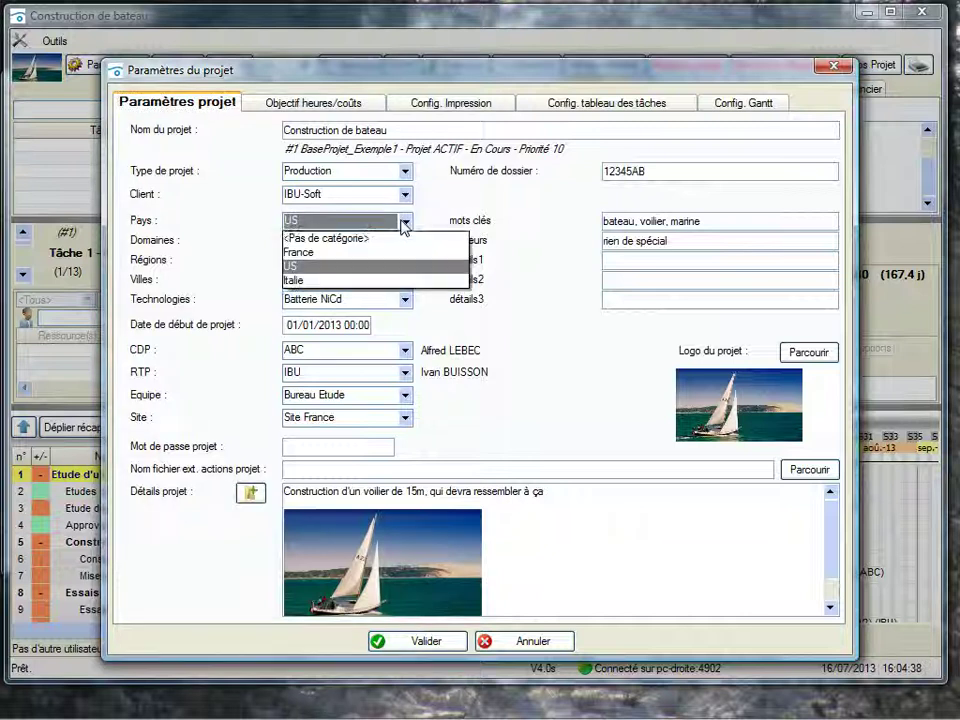
{"action": "left_click", "coordinate": [404, 224]}
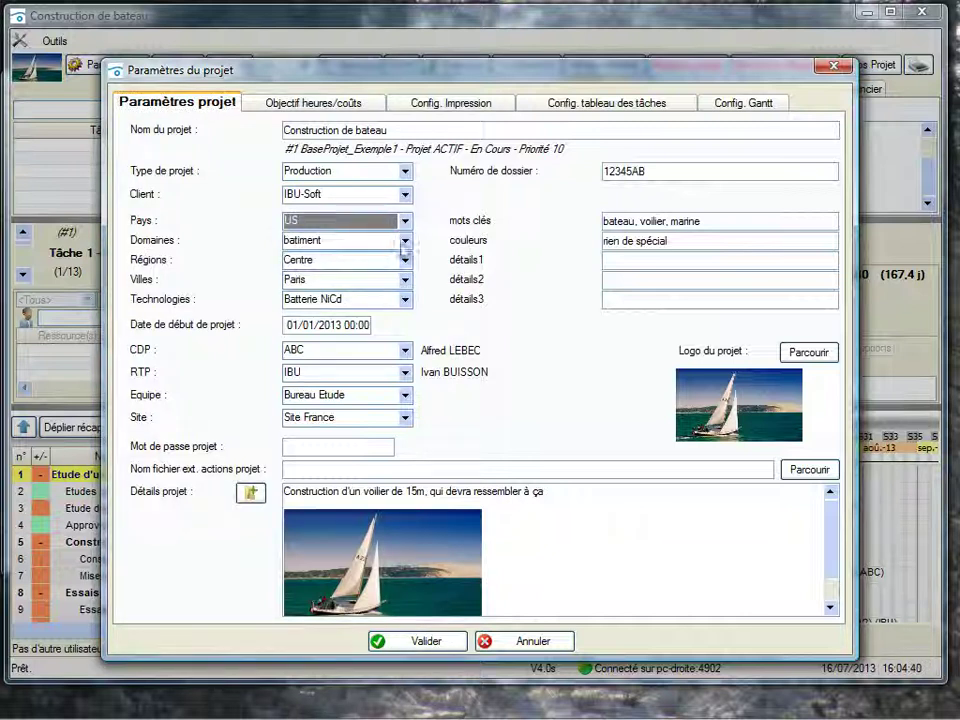
{"action": "left_click", "coordinate": [404, 244]}
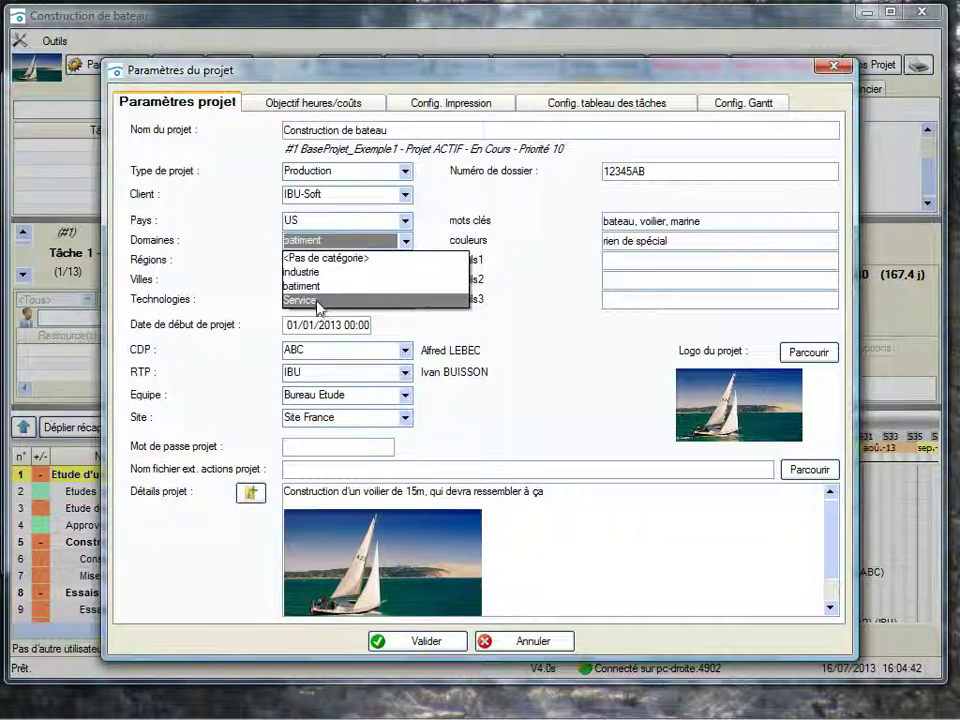
{"action": "left_click", "coordinate": [440, 335]}
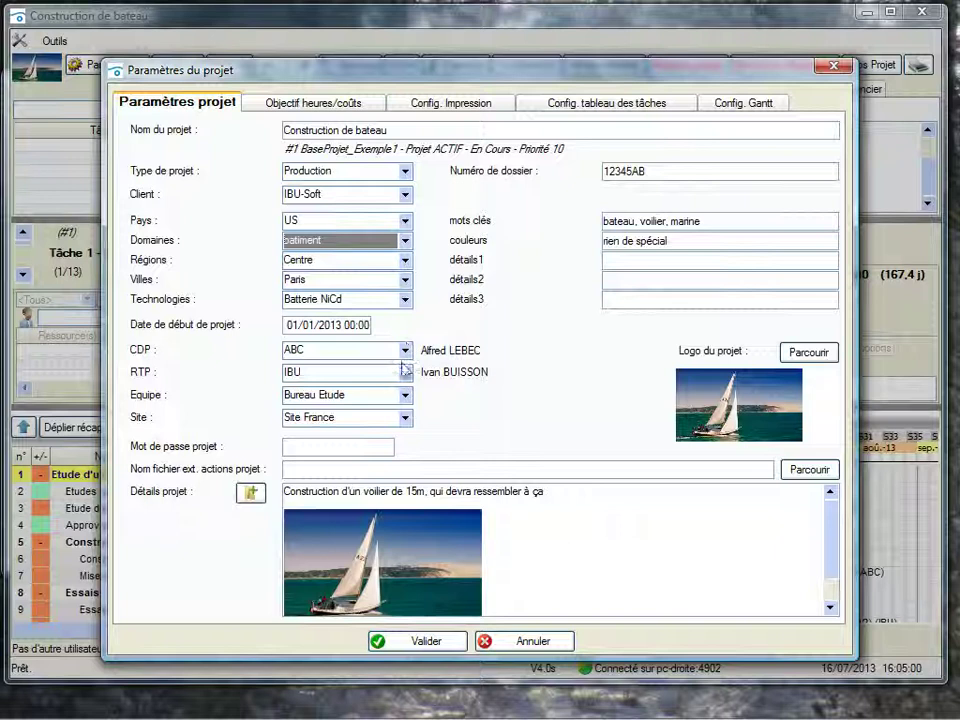
{"action": "left_click", "coordinate": [432, 641]}
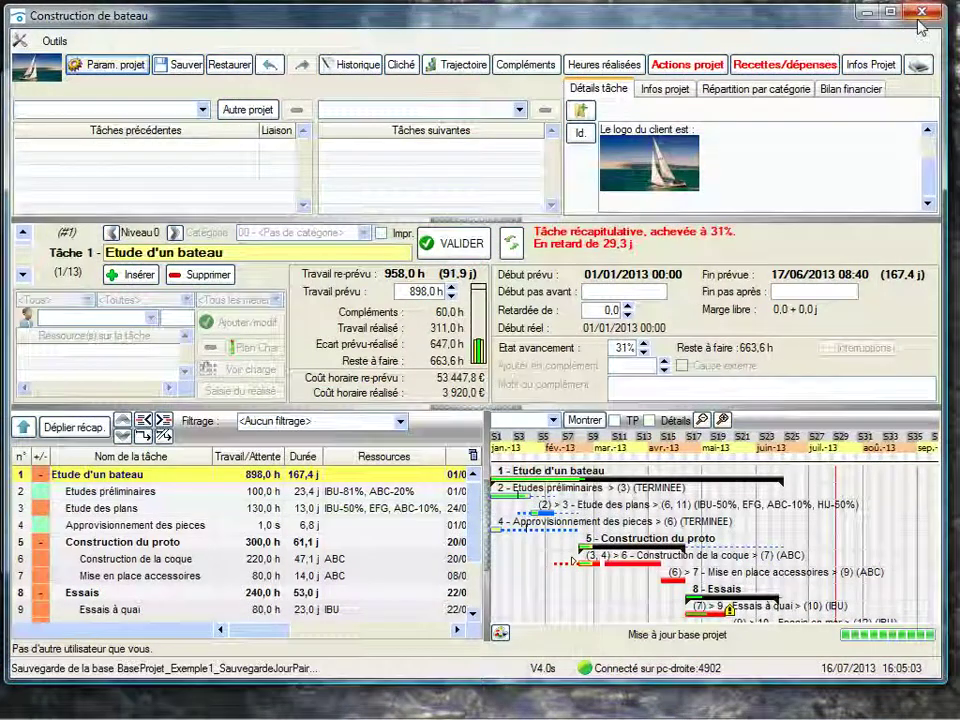